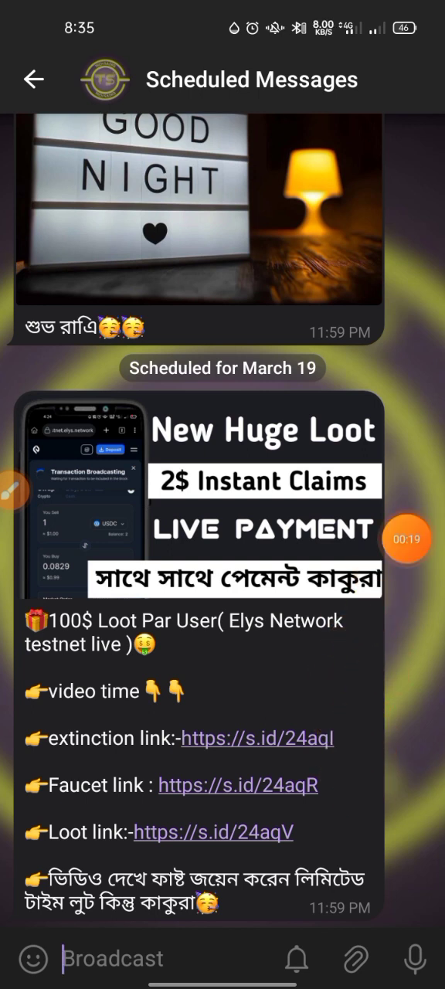
Return to the Tech Sadik (official) channel chat and scroll up through its older posts
click(415, 539)
click(415, 539)
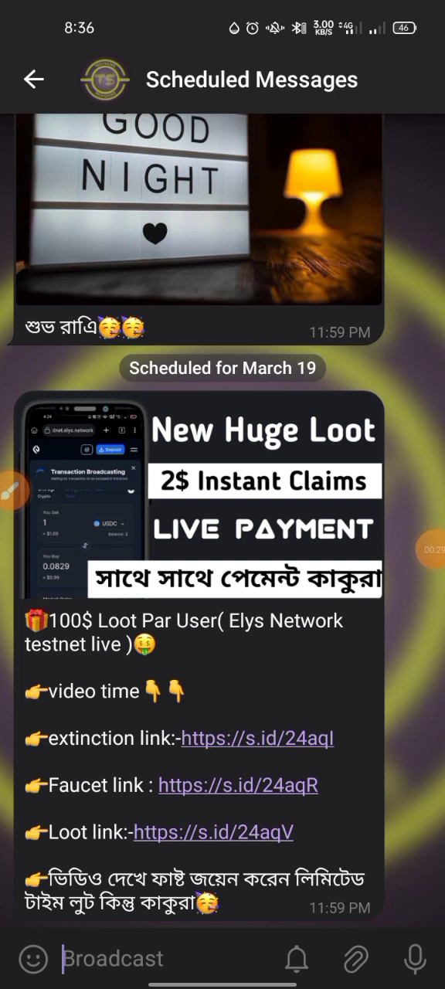
mouse_move(415, 550)
mouse_down()
mouse_move(372, 693)
mouse_move(415, 558)
mouse_up()
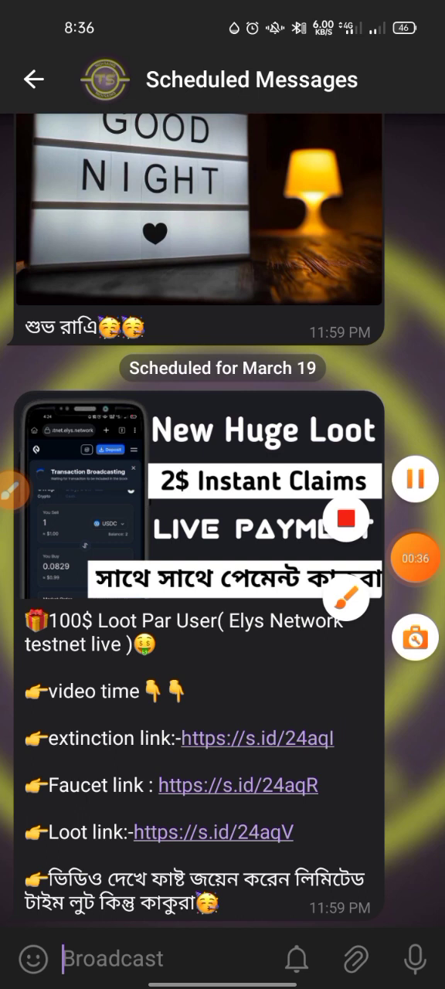
click(34, 80)
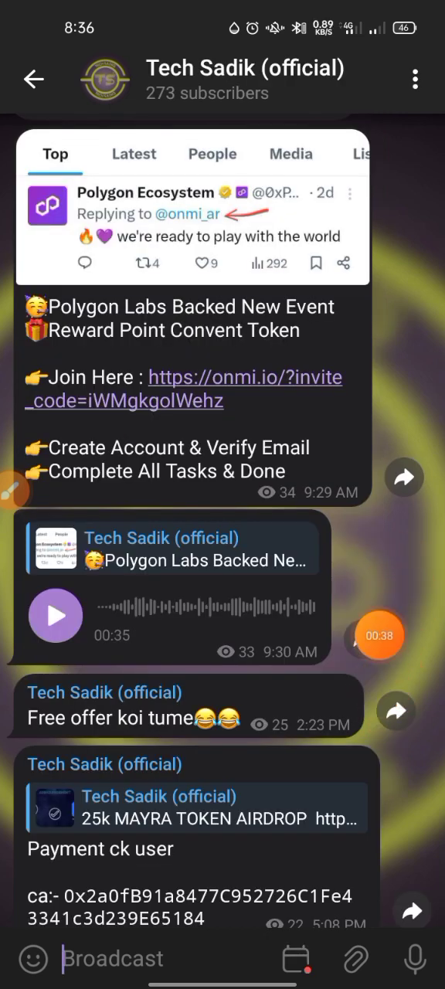
mouse_move(389, 620)
mouse_down()
mouse_move(415, 465)
mouse_move(376, 574)
mouse_up()
scroll(208, 541, up, 2)
scroll(209, 541, down, 8)
scroll(209, 541, down, 3)
scroll(208, 541, up, 3)
scroll(209, 541, up, 6)
scroll(208, 541, up, 4)
scroll(208, 541, up, 4)
scroll(209, 541, up, 3)
scroll(209, 541, up, 3)
scroll(208, 541, up, 3)
scroll(208, 541, up, 4)
scroll(209, 541, up, 4)
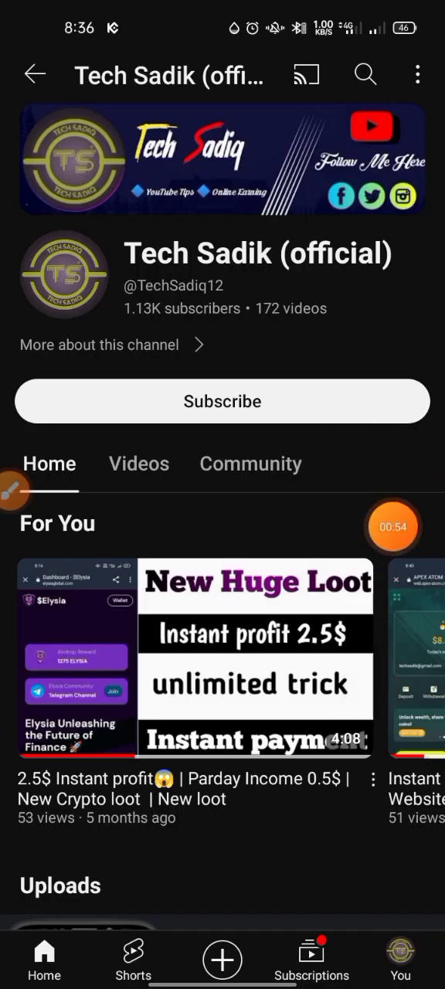
Subscribe on the Tech Sadik (official) YouTube page so 'Subscription added' appears
click(223, 401)
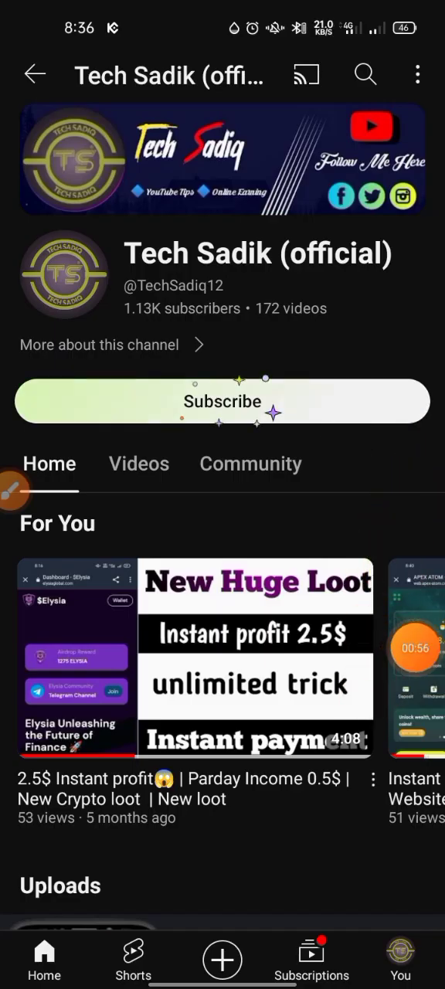
scroll(222, 618, down, 6)
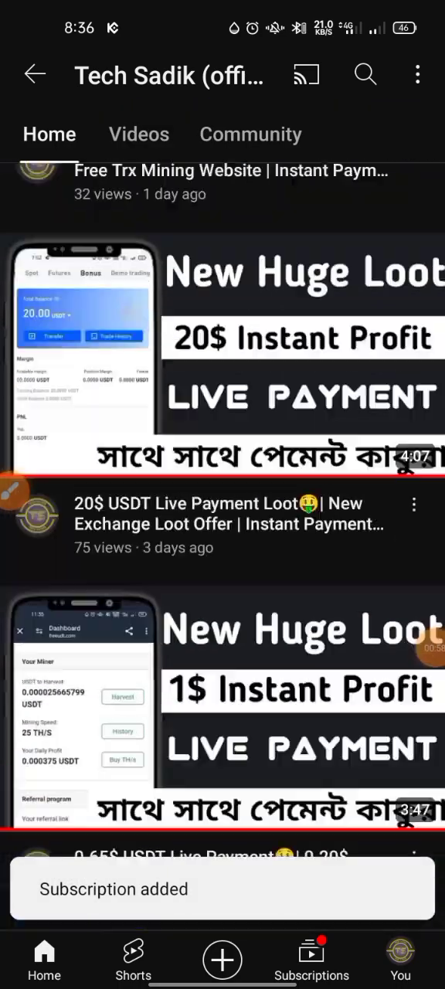
scroll(222, 619, up, 2)
Switch back to Telegram and show the channel's scheduled messages
drag(223, 981, 223, 695)
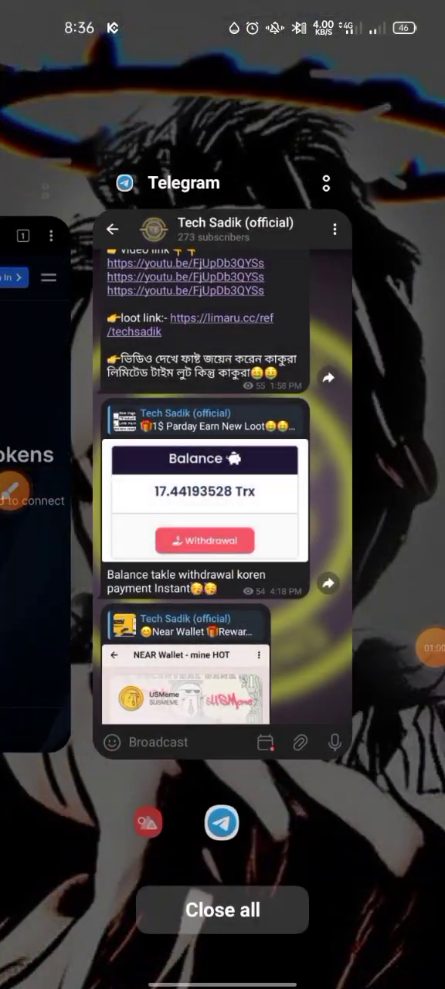
click(178, 495)
click(296, 958)
Copy the faucet link from the scheduled Elys post and bring up the Keplr Web Store page
click(11, 490)
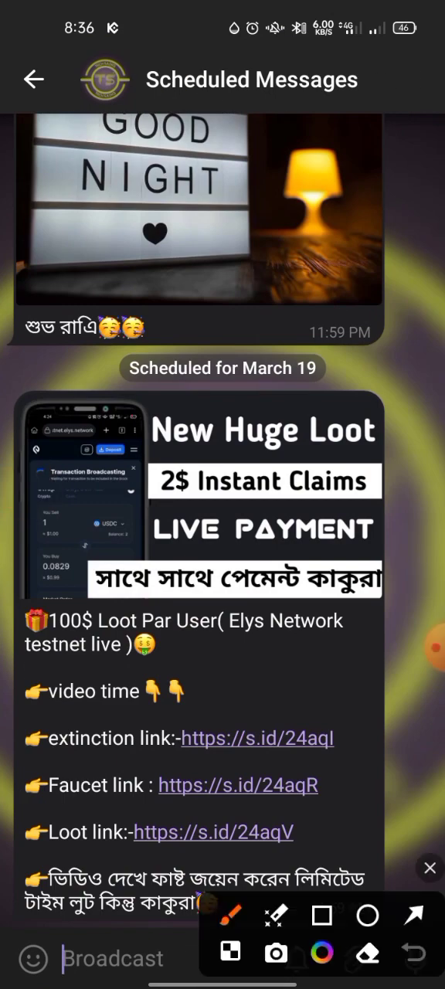
drag(298, 800, 423, 560)
drag(205, 707, 375, 552)
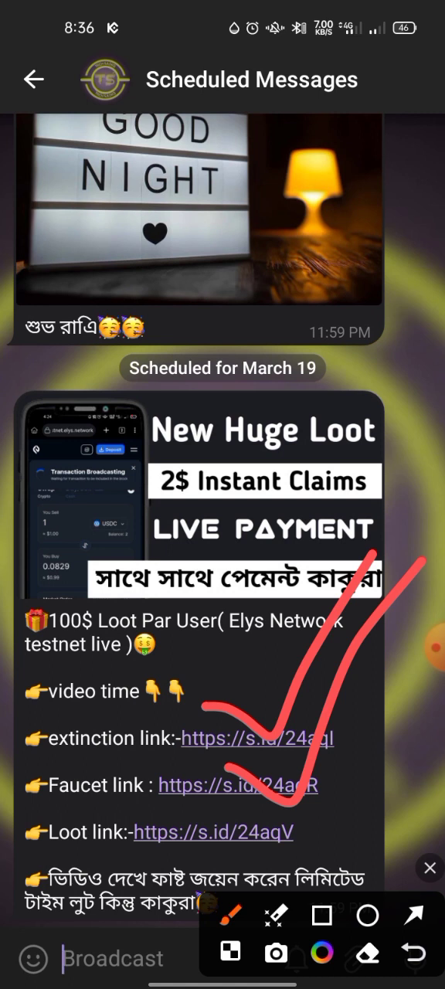
click(430, 868)
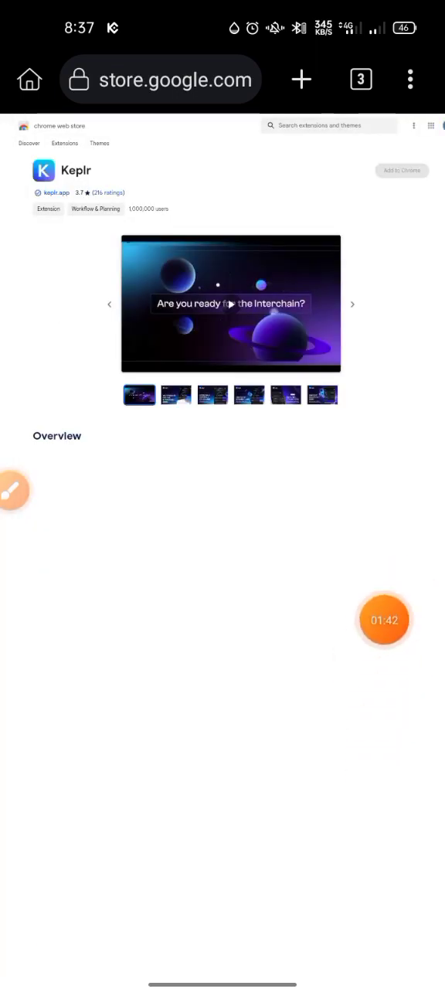
Zoom in on the Keplr Web Store listing to show its 'Remove from Chrome' button
click(30, 492)
drag(275, 426, 364, 185)
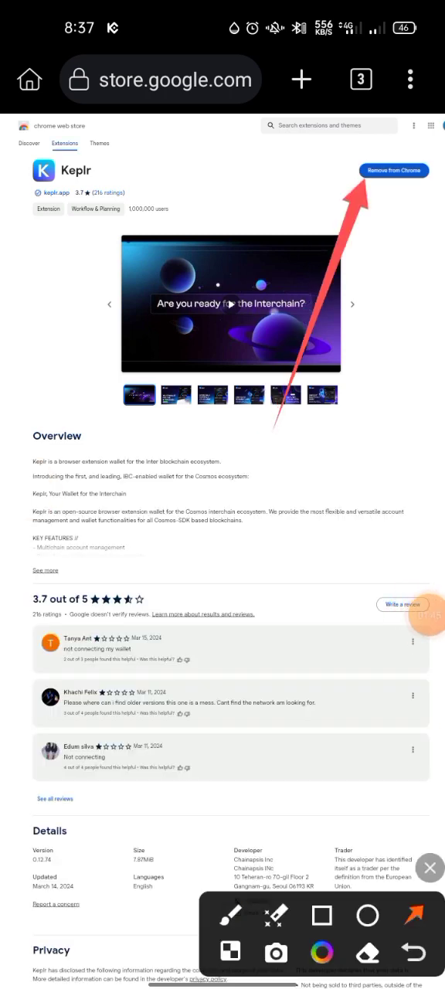
click(430, 867)
scroll(223, 387, up, 5)
scroll(223, 464, right, 3)
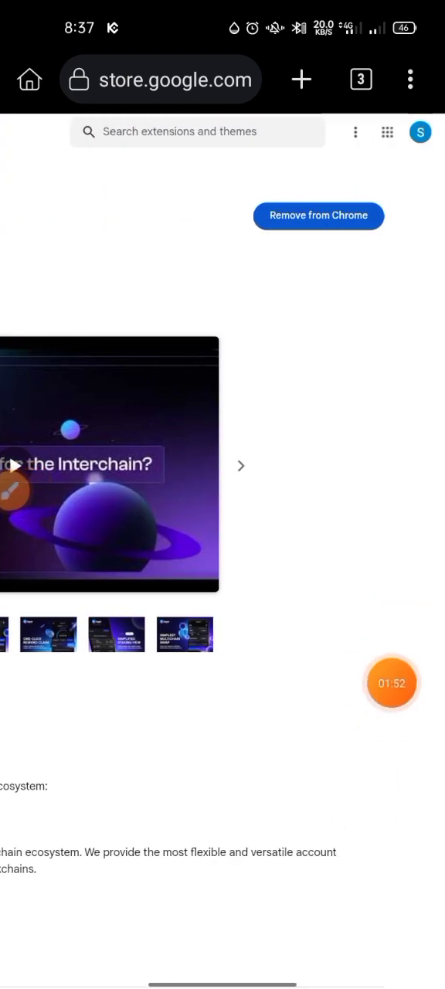
drag(390, 626, 417, 617)
click(417, 617)
Close Kiwi Browser from recents and load the pasted faucet link in Mises
key(super)
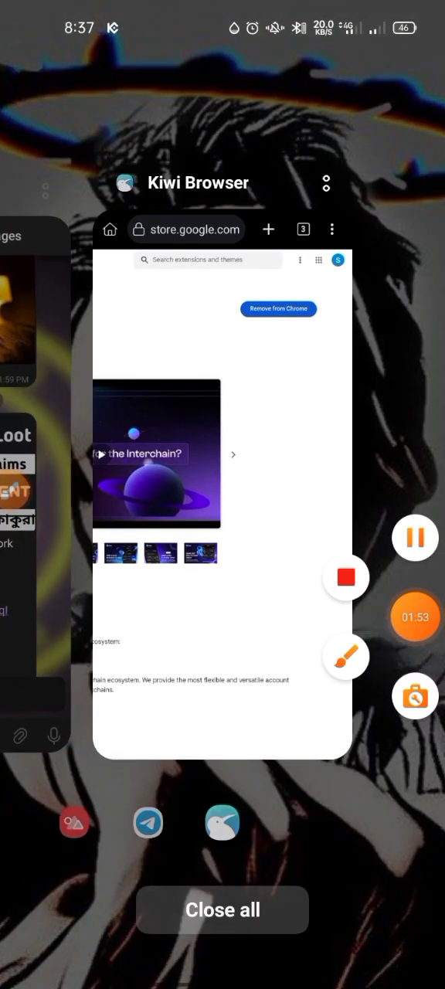
click(415, 539)
drag(222, 503, 222, 193)
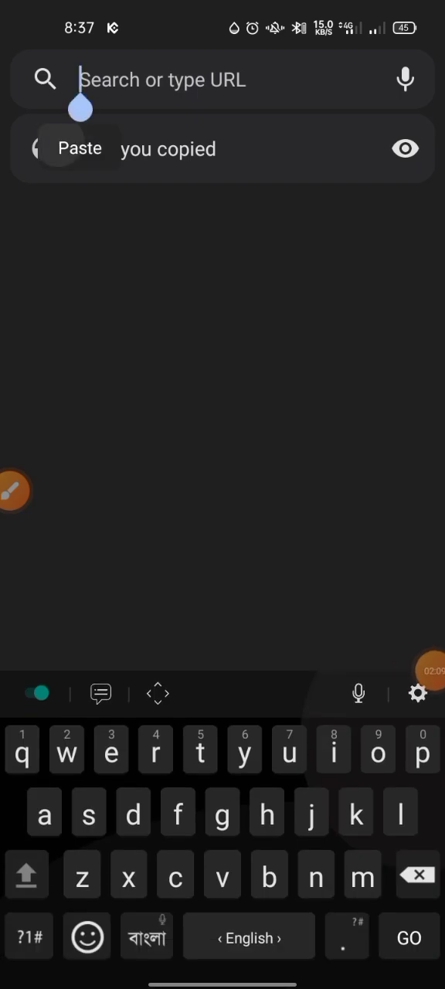
click(79, 148)
key(Return)
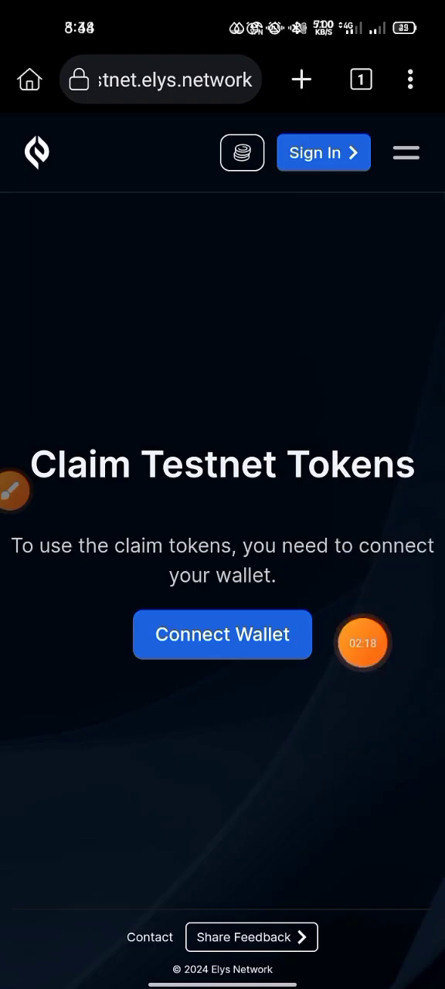
Connect the Leap wallet to the faucet, showing 1 ELYS and 2 USDC to claim
click(13, 490)
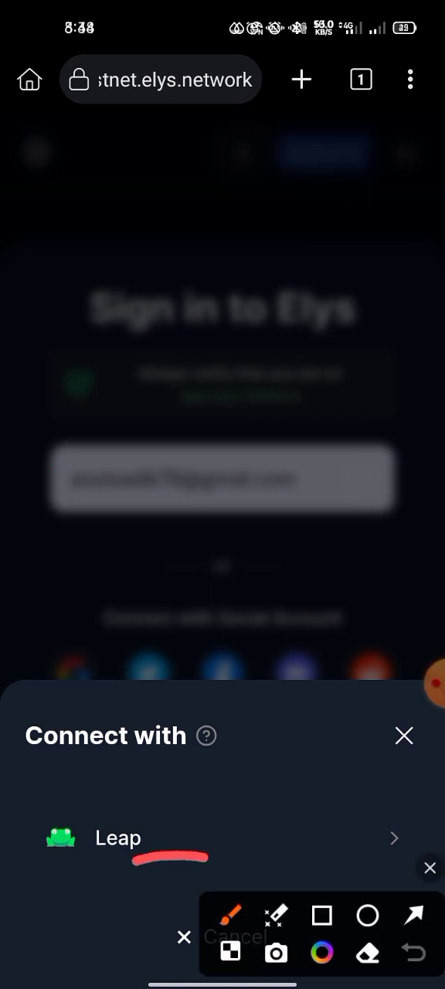
drag(207, 856, 303, 591)
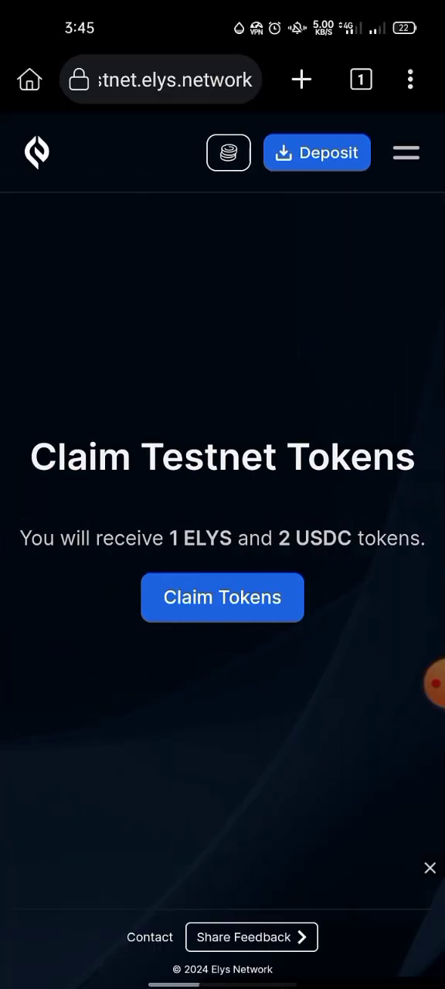
Claim the 1 ELYS and 2 USDC testnet tokens until 'Tokens claimed successfully!' appears
click(30, 491)
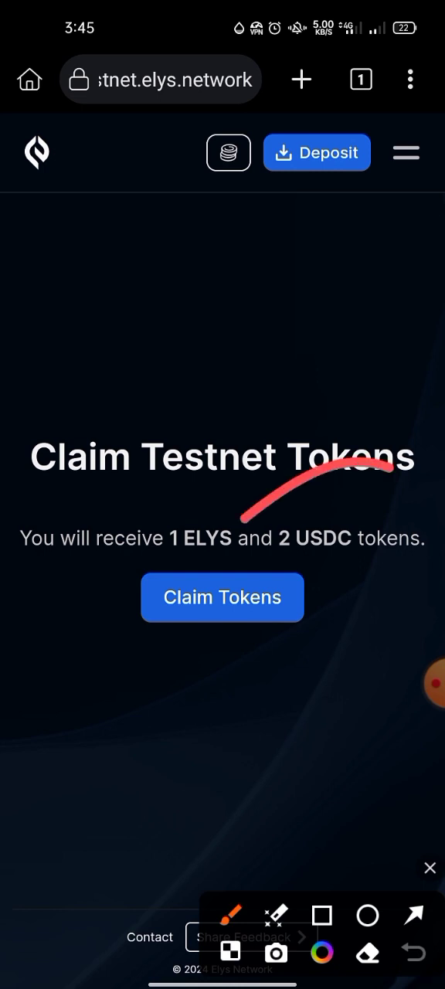
drag(241, 516, 247, 514)
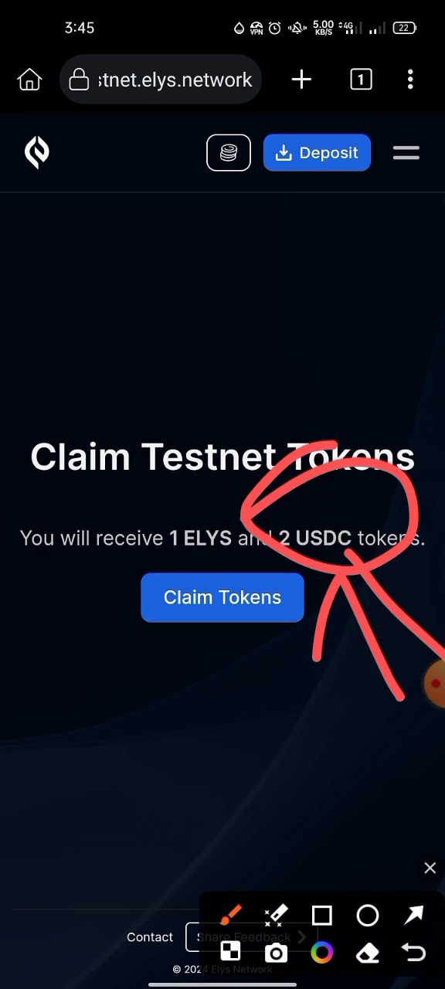
drag(115, 580, 116, 575)
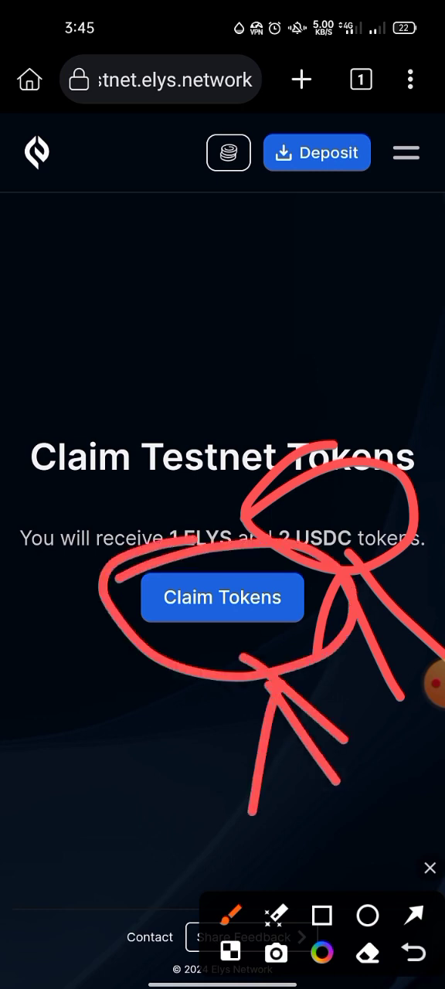
click(430, 868)
click(223, 598)
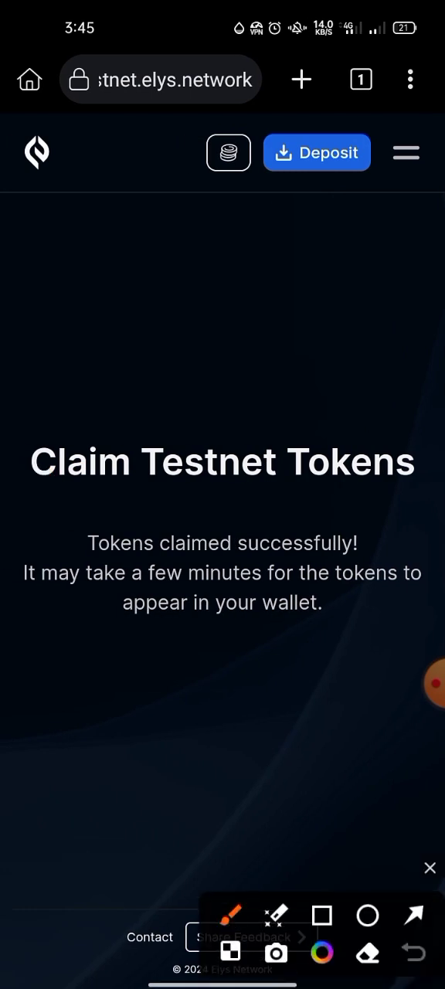
drag(97, 541, 321, 467)
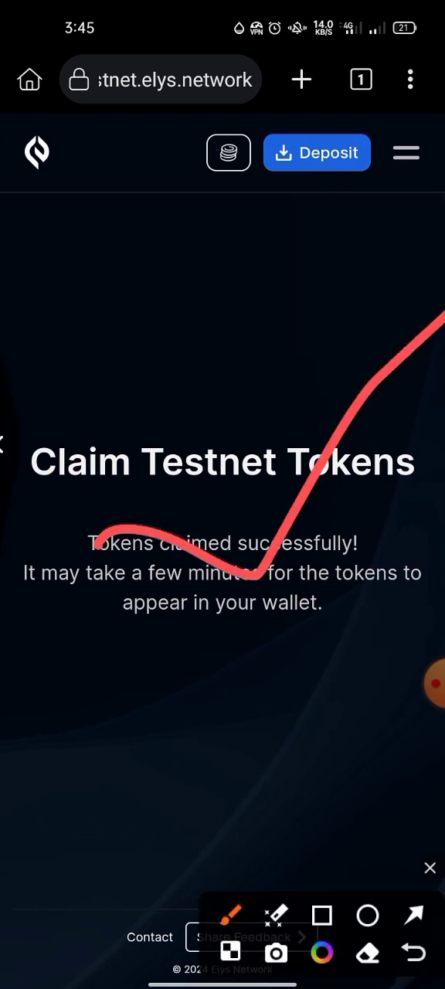
click(434, 683)
click(352, 717)
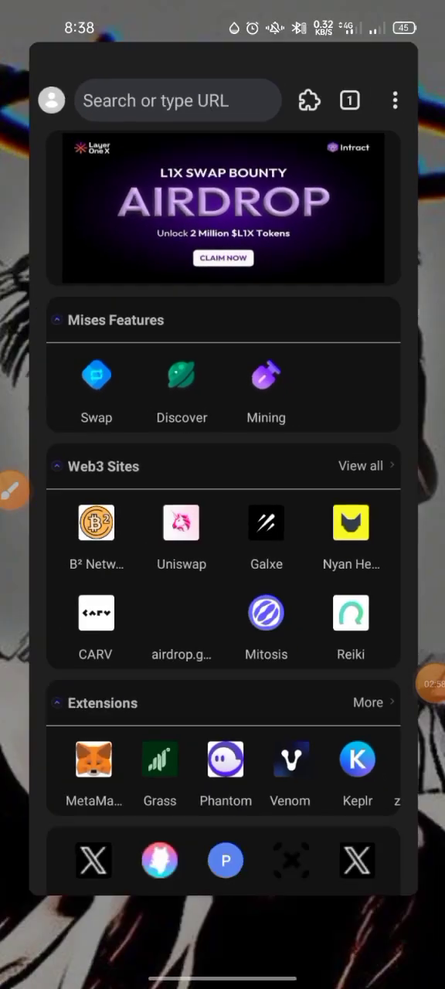
Return to Telegram's scheduled messages and copy the loot link from the post
drag(222, 981, 222, 618)
drag(116, 495, 347, 494)
click(18, 494)
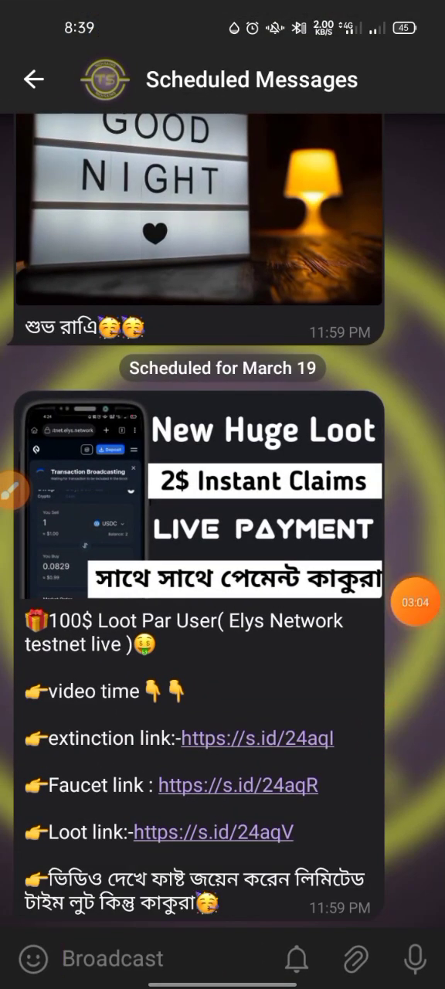
click(14, 491)
drag(135, 838, 302, 637)
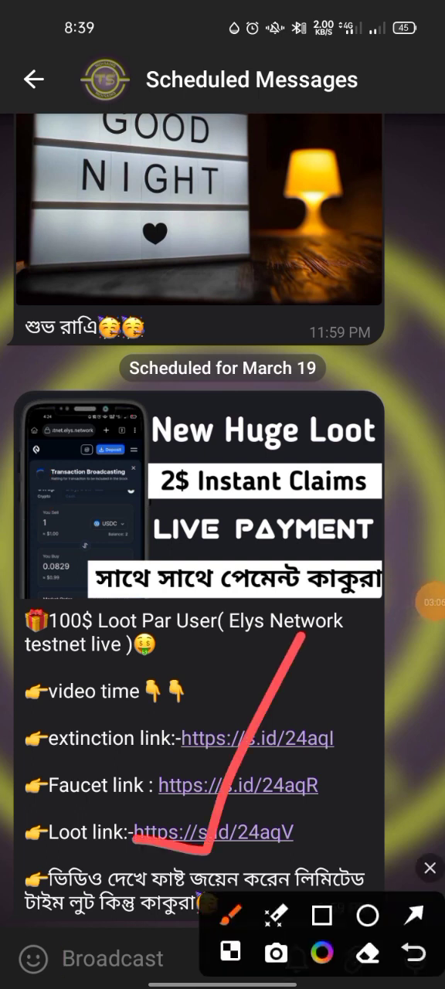
click(431, 867)
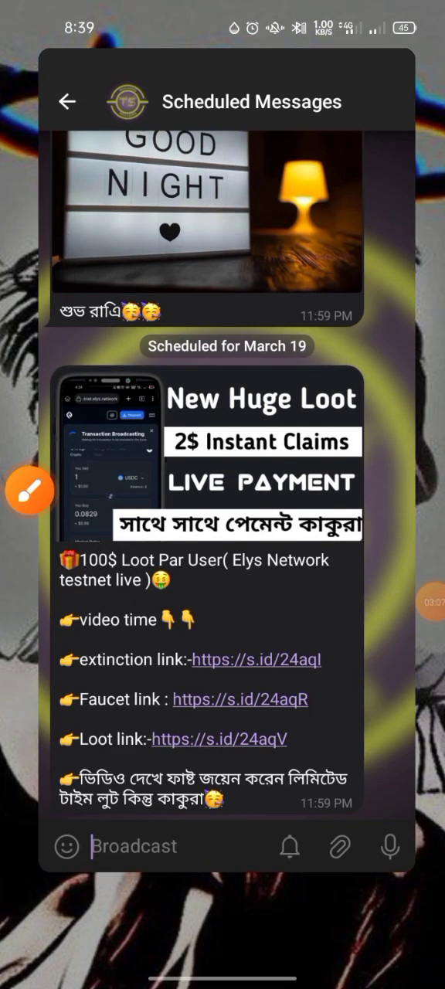
Dismiss Mises from recents and reopen the browser on the elys.bonusblock.io page
drag(222, 982, 222, 695)
drag(223, 502, 222, 155)
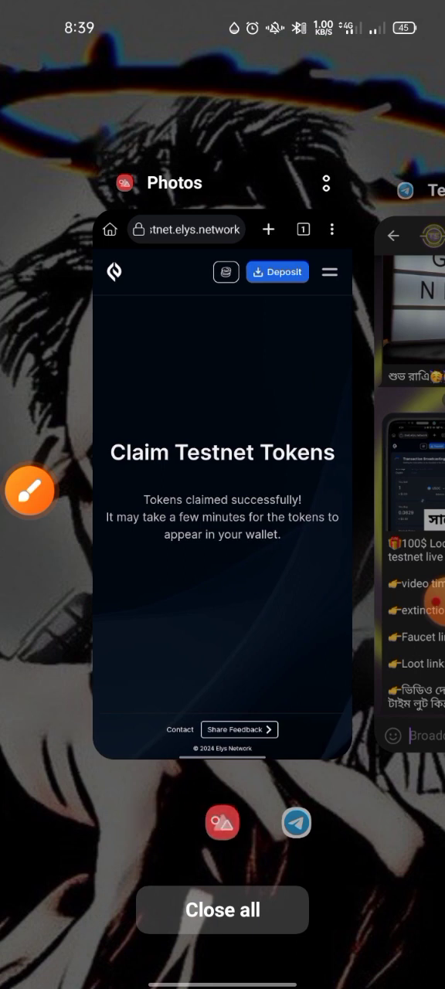
click(222, 479)
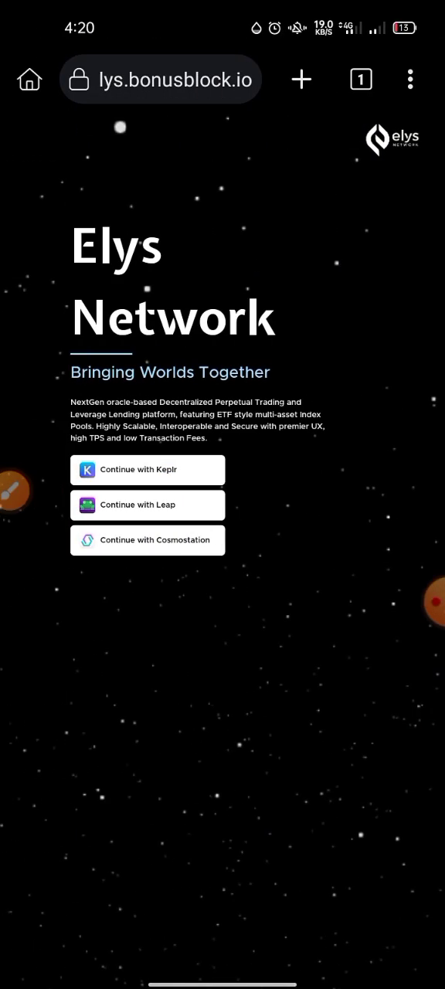
Sign in to BonusBlock with a wallet option such as Keplr or Leap
click(14, 491)
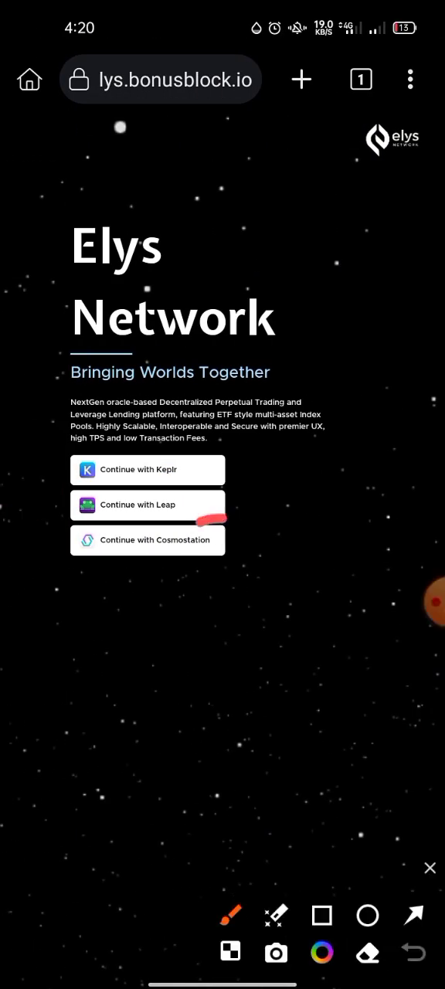
drag(224, 518, 392, 365)
drag(187, 487, 402, 307)
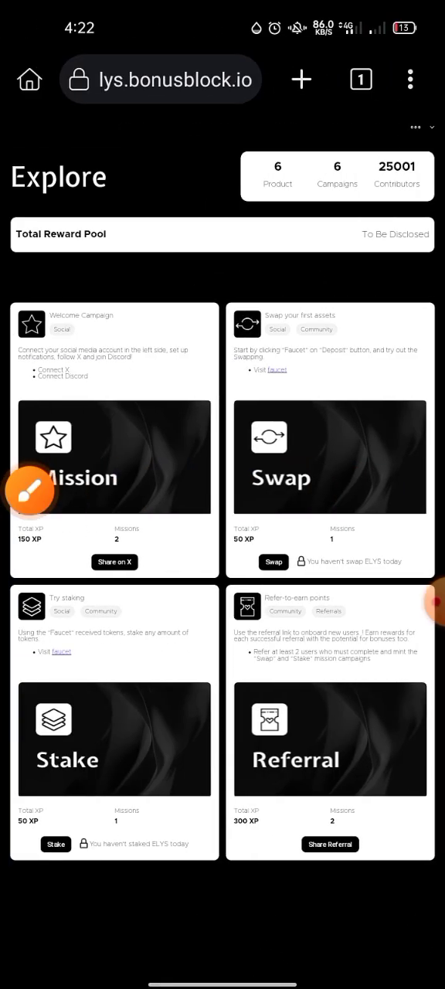
click(30, 490)
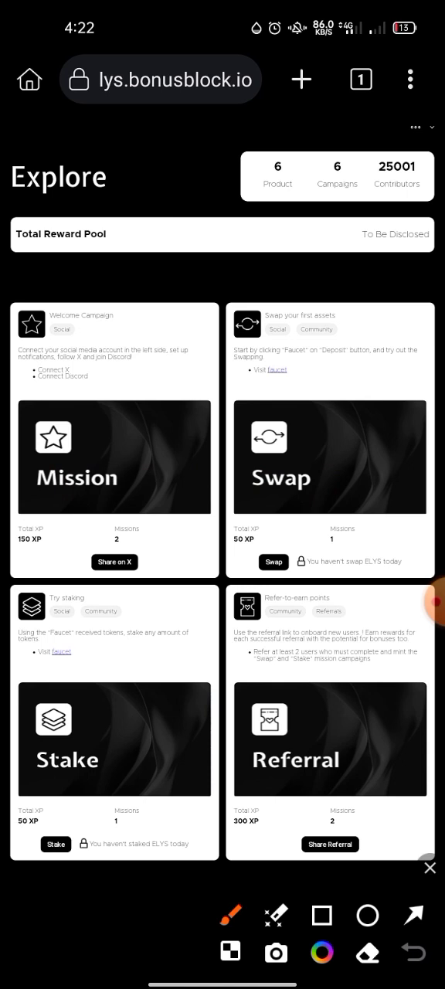
Review the Mission, Swap, Stake and Referral campaign cards and their XP rewards
drag(37, 668, 230, 417)
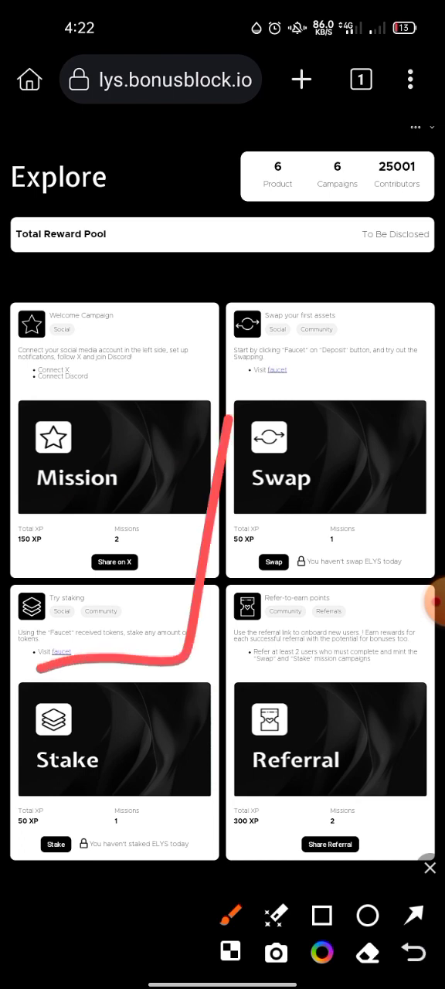
click(415, 915)
drag(269, 504, 392, 116)
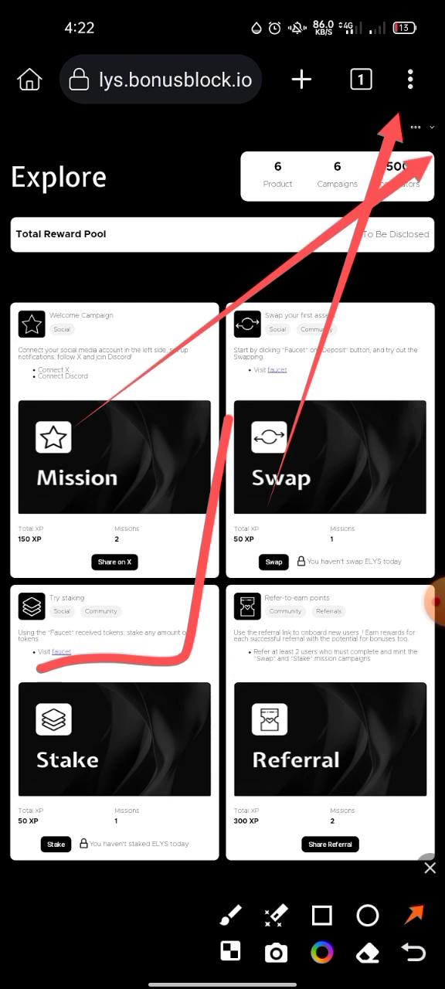
drag(81, 425, 440, 146)
click(429, 868)
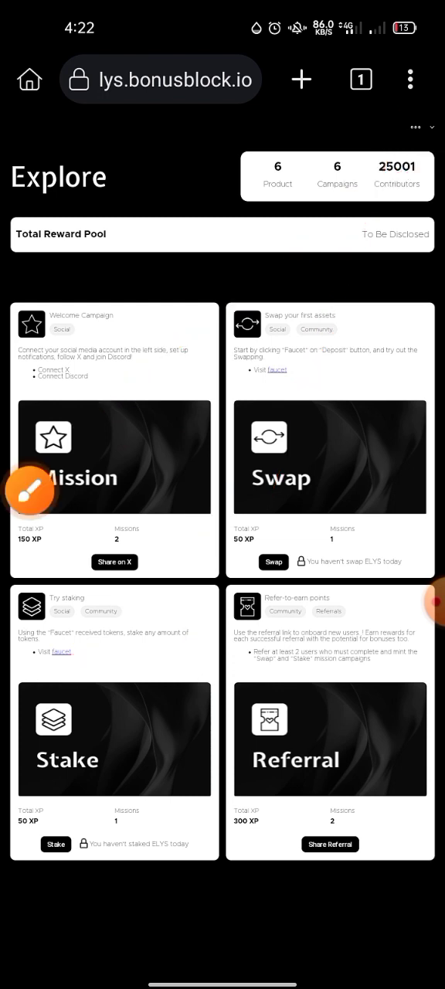
Use the Swap card to reach the Elys testnet swap page, selling ATOM for USDC
click(29, 490)
mouse_move(77, 541)
mouse_down()
mouse_move(176, 654)
mouse_move(124, 642)
mouse_move(182, 616)
mouse_up()
mouse_move(42, 437)
mouse_down()
mouse_move(116, 464)
mouse_move(209, 305)
mouse_up()
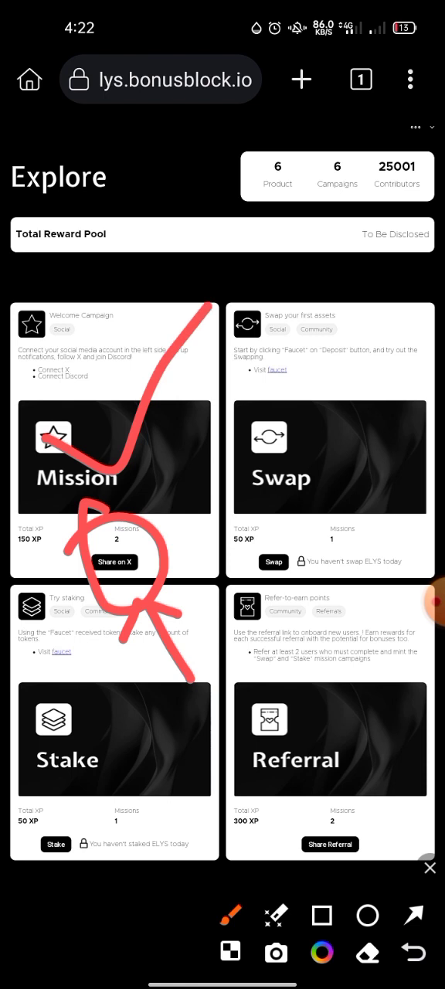
mouse_move(51, 570)
mouse_down()
mouse_move(77, 572)
mouse_move(147, 387)
mouse_up()
click(276, 952)
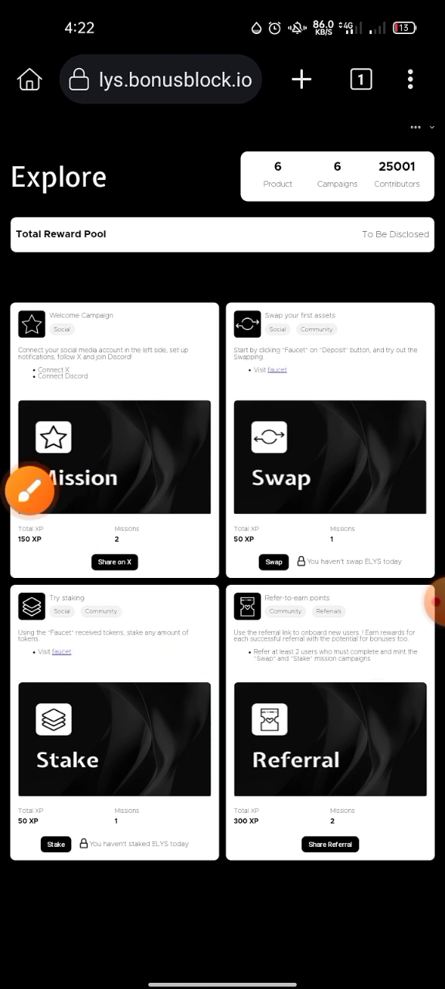
drag(279, 491, 340, 506)
drag(340, 506, 417, 328)
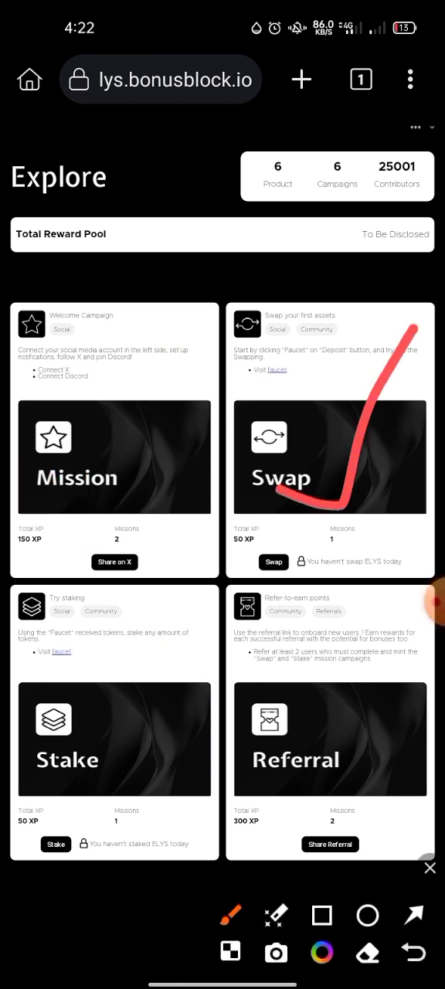
drag(244, 541, 278, 525)
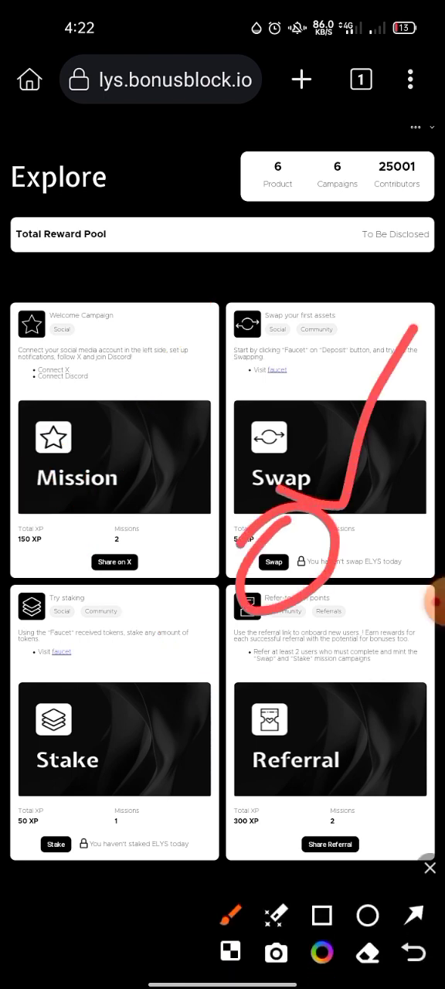
click(429, 868)
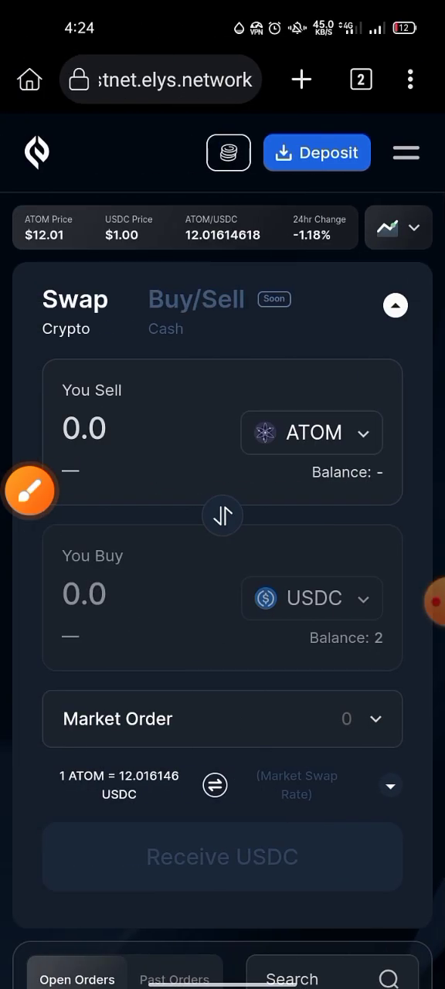
Flip the swap pair to USDC→ATOM and enter 1 USDC
click(29, 491)
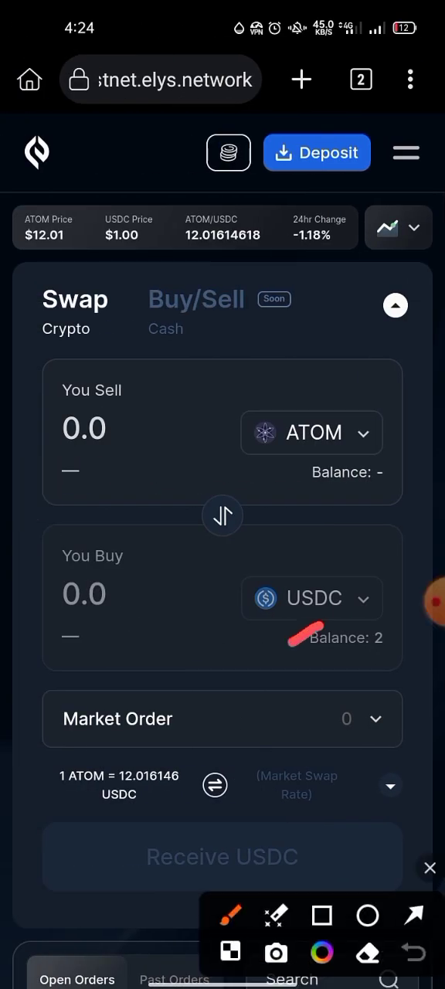
mouse_move(290, 642)
mouse_down()
mouse_move(278, 657)
mouse_move(317, 614)
mouse_up()
mouse_move(355, 703)
mouse_down()
mouse_move(363, 796)
mouse_move(305, 730)
mouse_move(400, 734)
mouse_up()
mouse_move(178, 483)
mouse_down()
mouse_move(263, 510)
mouse_move(193, 548)
mouse_up()
click(430, 868)
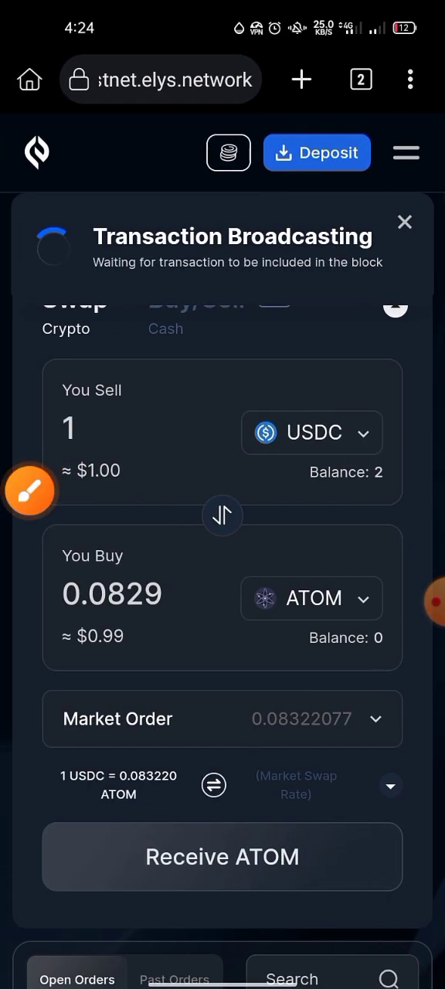
click(30, 491)
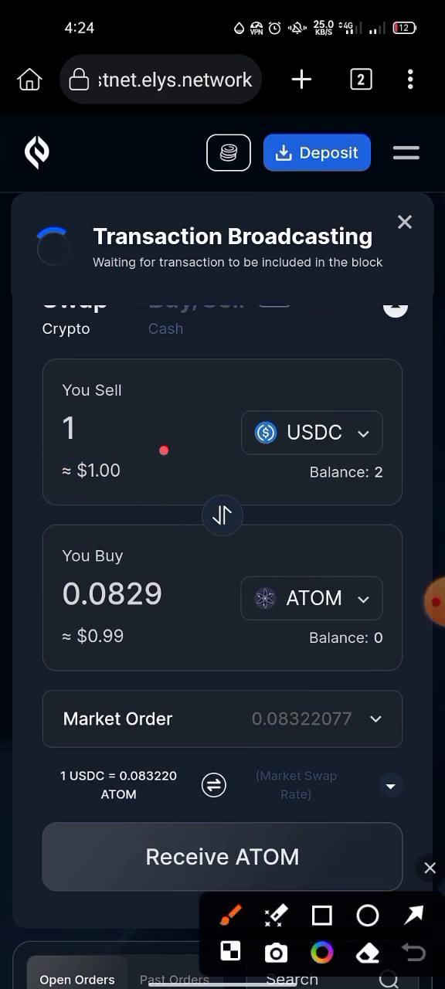
drag(164, 451, 444, 247)
Complete the 1 USDC swap, receiving about 0.0829 ATOM with Transaction Successful
drag(199, 608, 374, 433)
drag(112, 480, 255, 239)
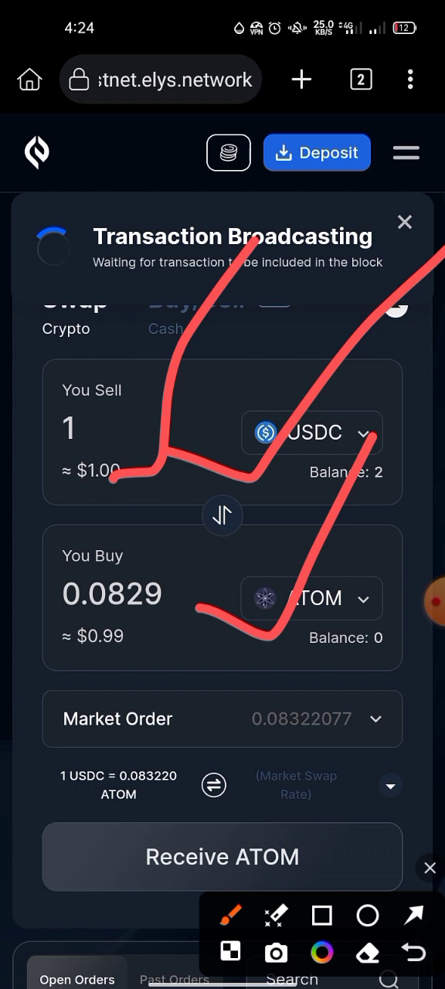
drag(143, 850, 174, 877)
click(423, 886)
click(429, 868)
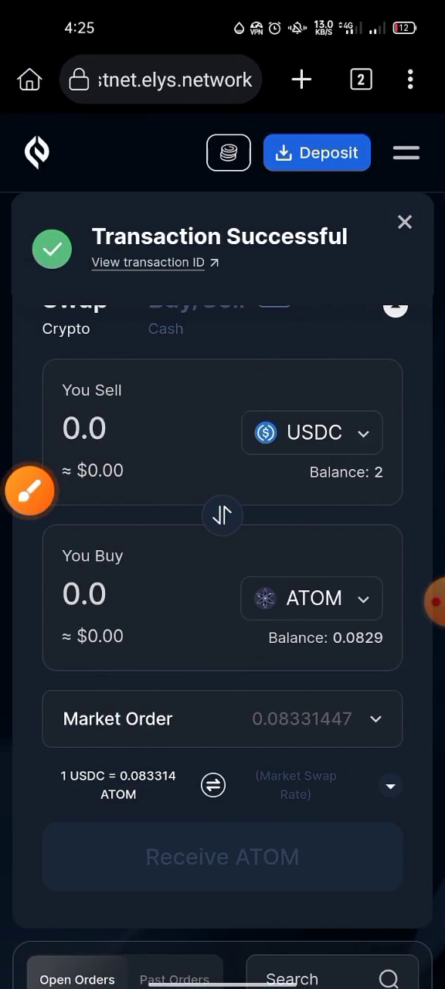
click(30, 491)
click(414, 915)
drag(212, 467, 226, 263)
click(414, 838)
drag(297, 786, 283, 771)
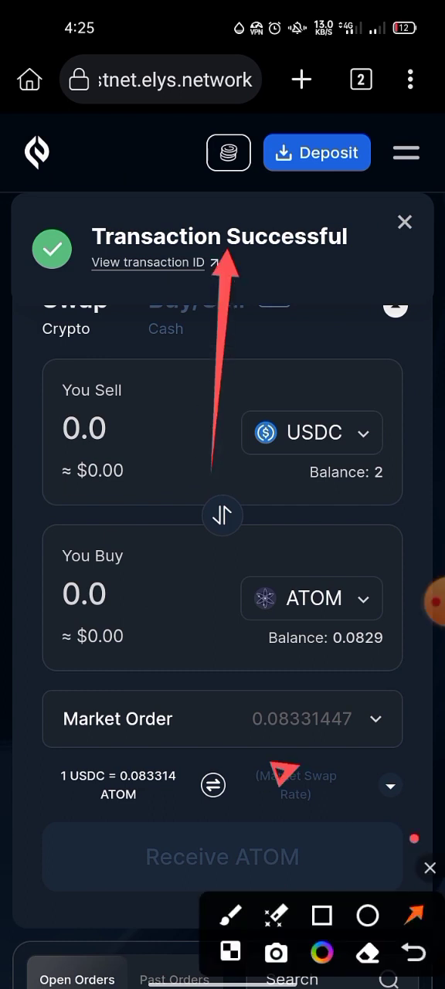
click(429, 868)
Switch tabs to the staking page listing USDC Earn and ELYS Staking
drag(78, 80, 348, 80)
click(29, 491)
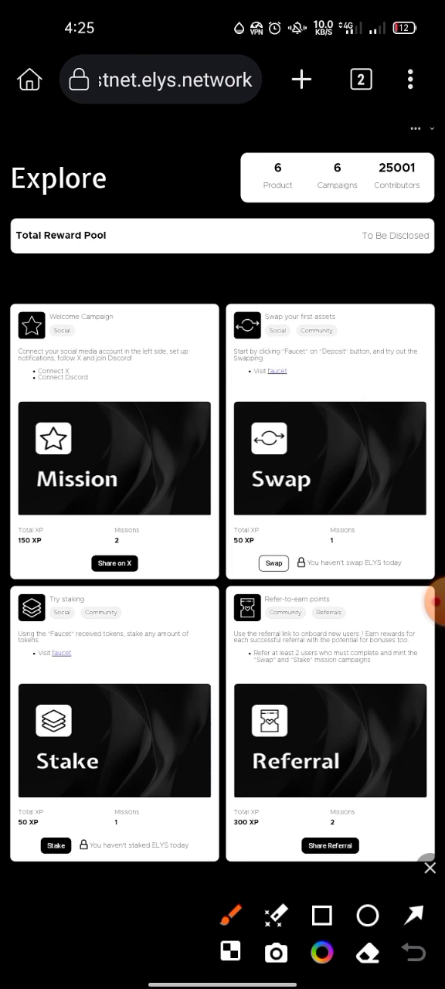
mouse_move(38, 830)
mouse_down()
mouse_move(81, 873)
mouse_move(78, 819)
mouse_up()
mouse_move(93, 881)
mouse_down()
mouse_move(77, 946)
mouse_move(154, 881)
mouse_up()
click(429, 868)
Switch to the browser tab with USDC Earn staking
drag(77, 80, 348, 79)
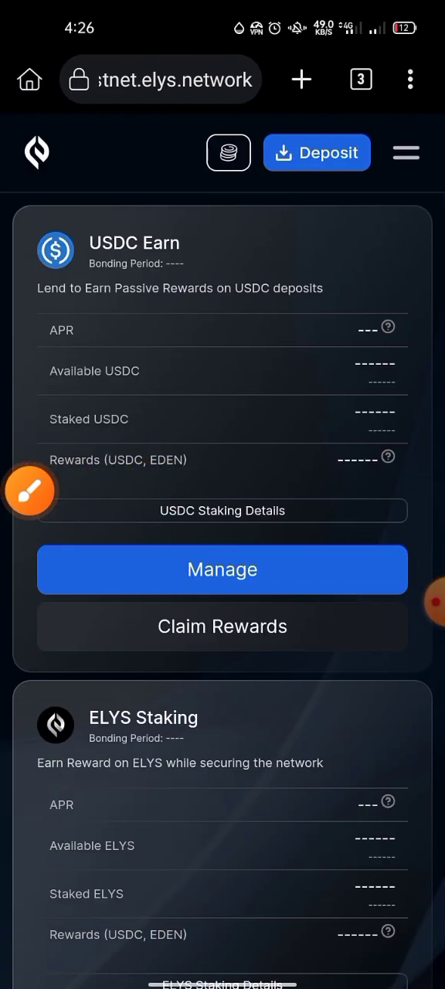
click(29, 490)
drag(139, 534, 194, 503)
Bring up the USDC Earn Stake sheet showing 1 USDC available
click(430, 868)
click(223, 569)
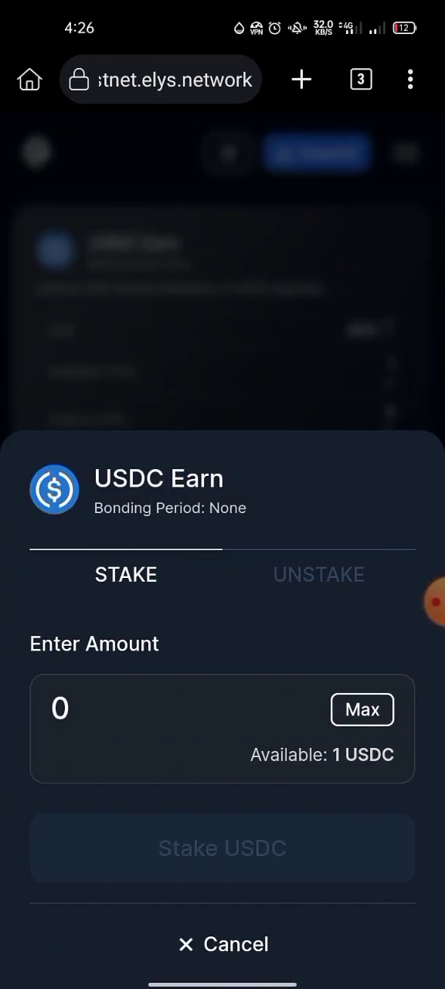
click(433, 602)
click(118, 708)
drag(118, 708, 313, 525)
drag(216, 742, 417, 773)
mouse_move(317, 703)
mouse_down()
mouse_move(31, 745)
mouse_move(347, 529)
mouse_up()
drag(99, 865, 191, 864)
drag(255, 649, 216, 850)
drag(272, 752, 402, 762)
click(429, 867)
Return to the Telegram channel's scheduled Elys loot post via Recents
mouse_move(155, 983)
mouse_down()
mouse_move(348, 983)
mouse_move(116, 983)
mouse_up()
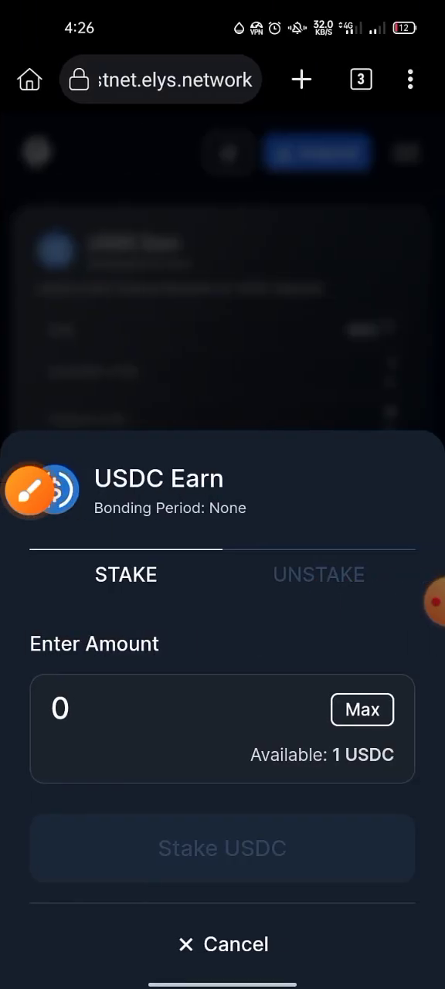
drag(223, 983, 223, 773)
click(223, 541)
drag(223, 983, 223, 734)
drag(116, 494, 347, 494)
click(223, 495)
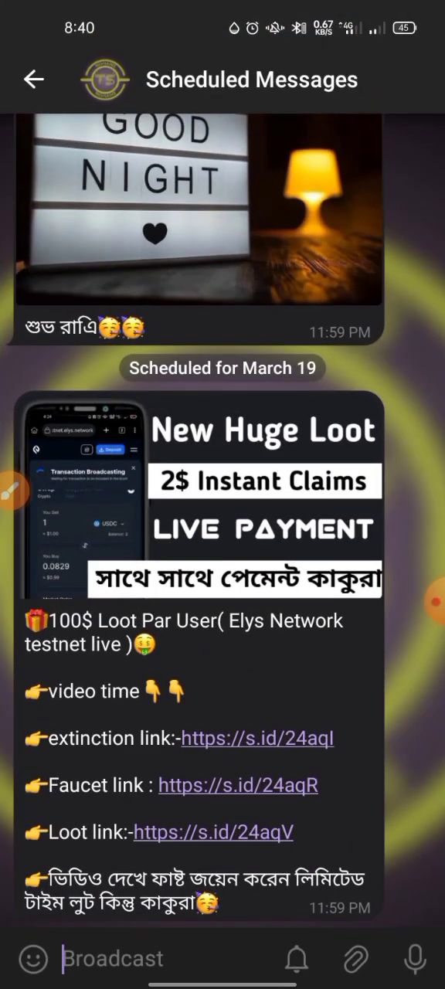
drag(434, 601, 416, 413)
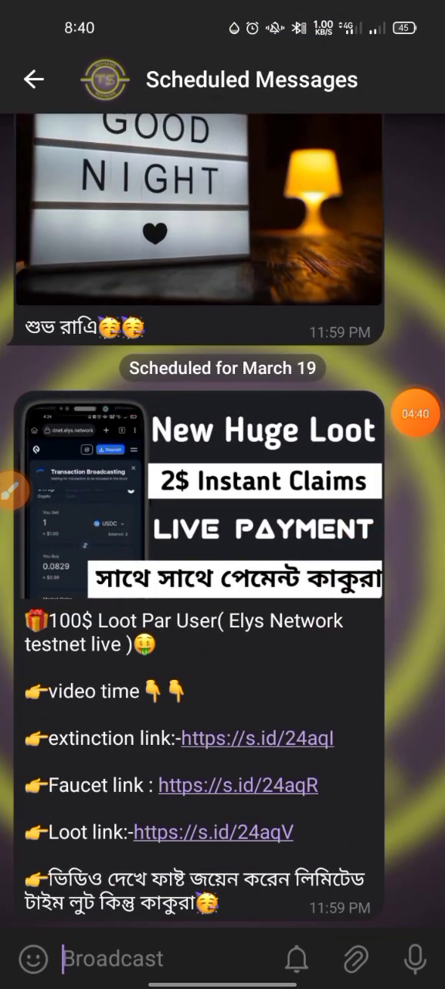